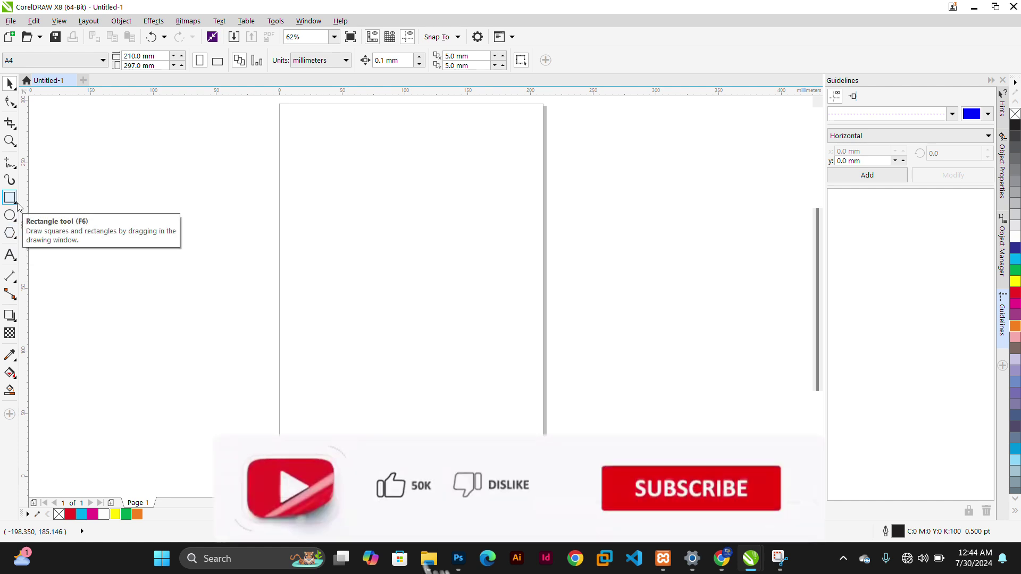
# Draw a three-sided polygon about 81 mm wide and 95 mm high in the upper-left part of the page
pyautogui.click(10, 233)
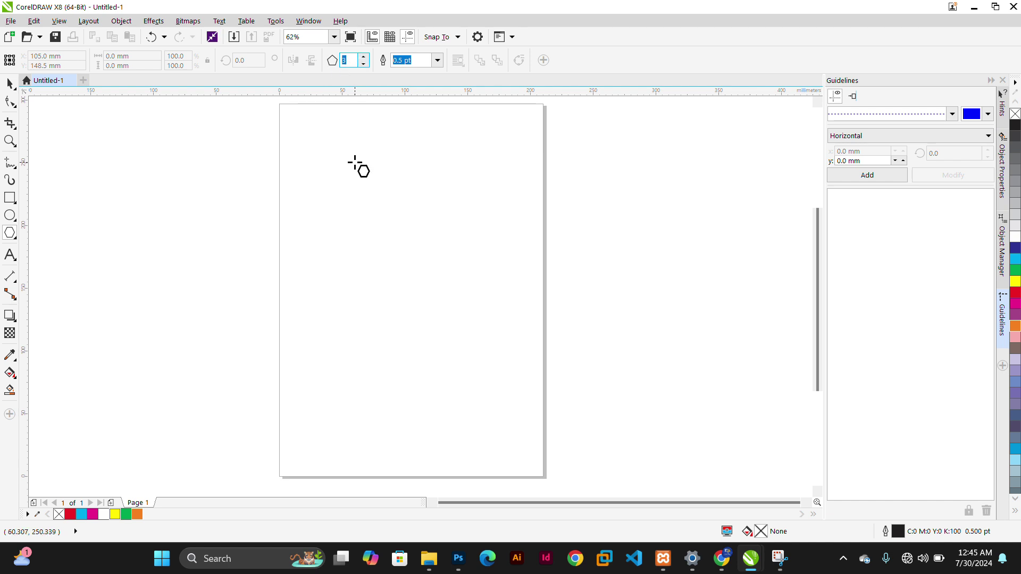
pyautogui.moveTo(307, 139)
pyautogui.mouseDown()
pyautogui.moveTo(414, 294)
pyautogui.moveTo(420, 287)
pyautogui.mouseUp()
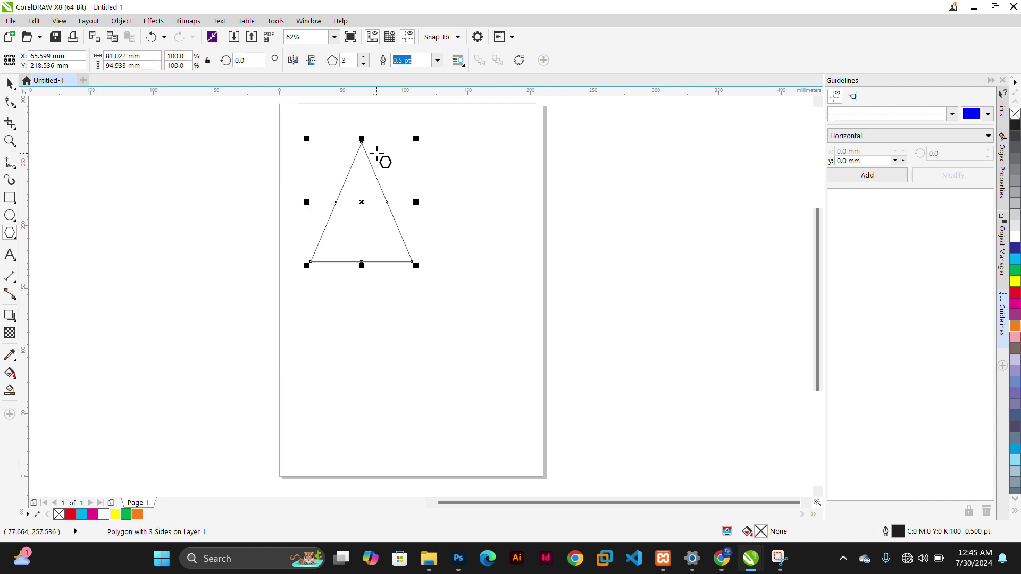
# Raise the triangle's number of sides to 8 and widen the resulting octagon to about 113 mm
pyautogui.click(365, 57)
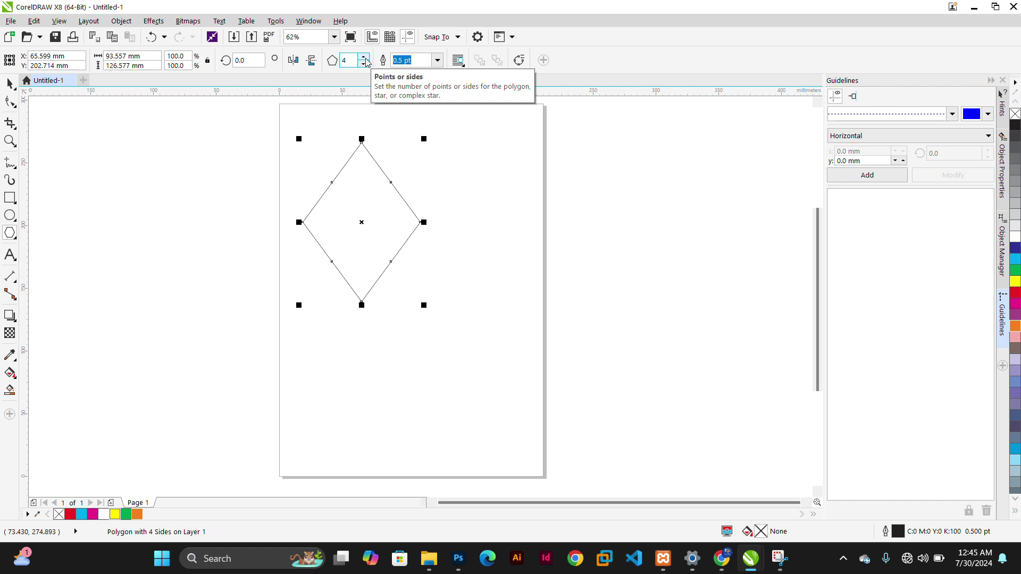
pyautogui.click(364, 57)
pyautogui.click(365, 58)
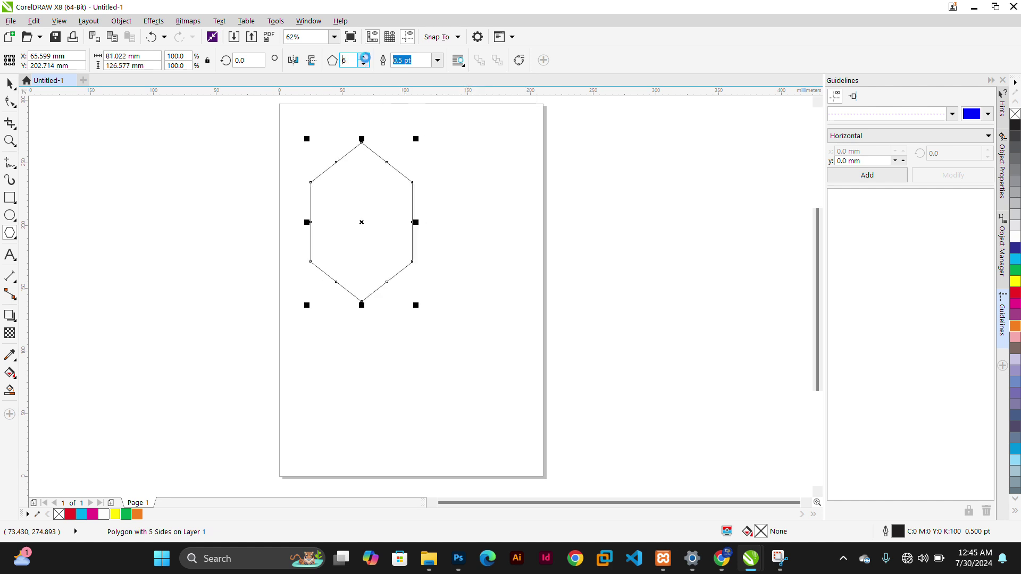
pyautogui.click(365, 57)
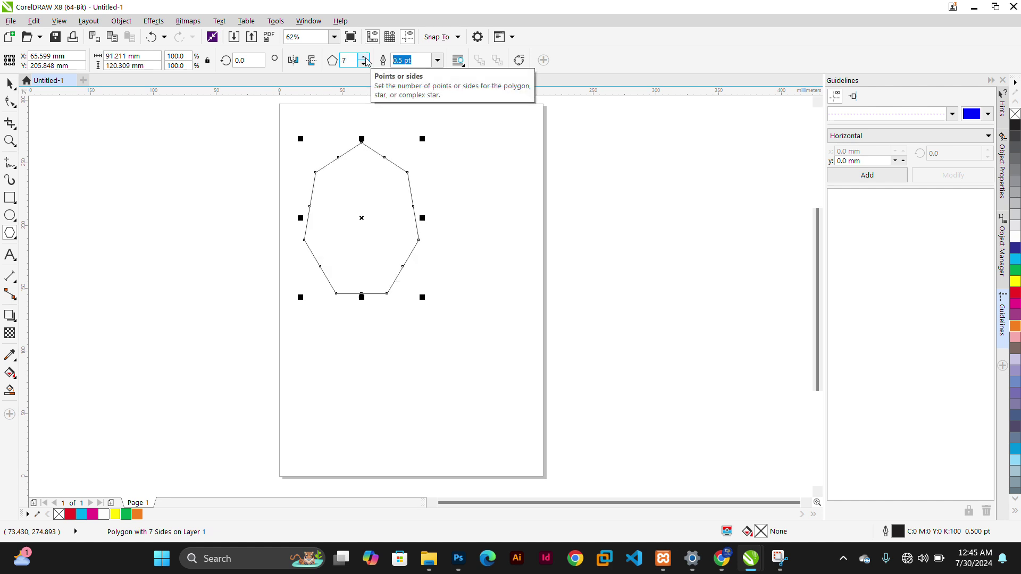
pyautogui.click(365, 58)
pyautogui.moveTo(424, 222); pyautogui.dragTo(449, 222)
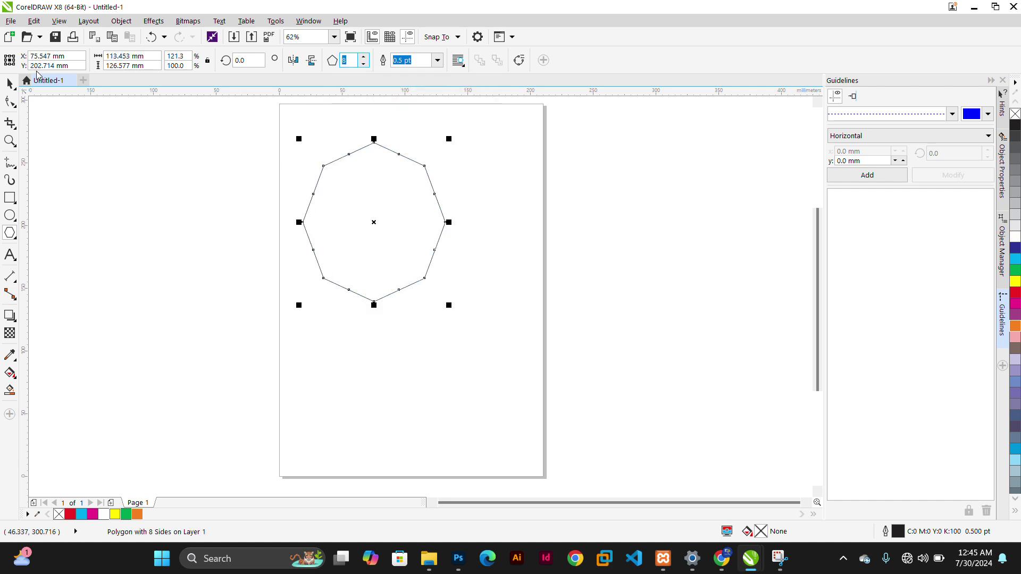
pyautogui.click(216, 219)
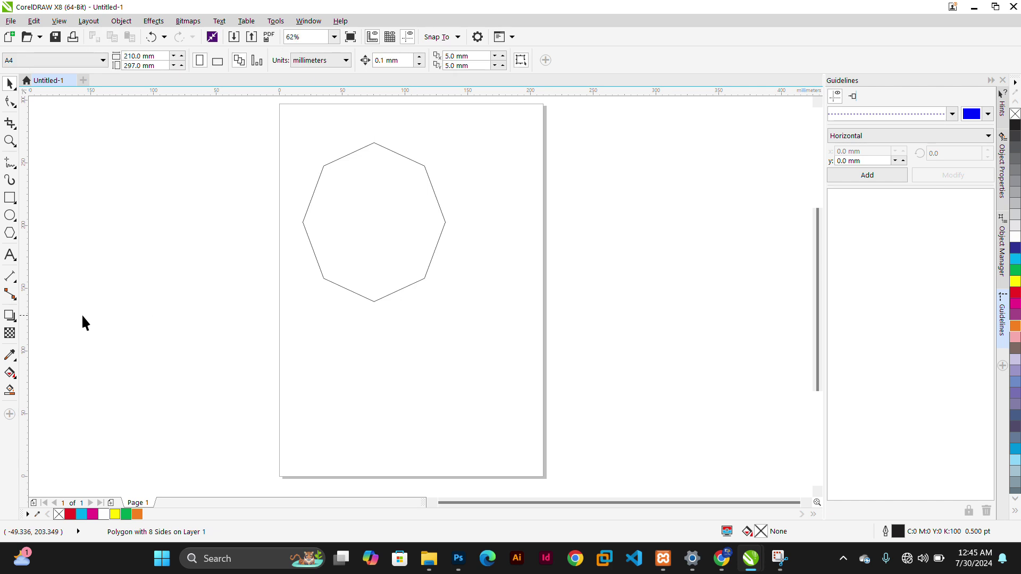
# Draw a second eight-sided polygon, about 159 by 158 mm, beside the page's left edge
pyautogui.click(10, 231)
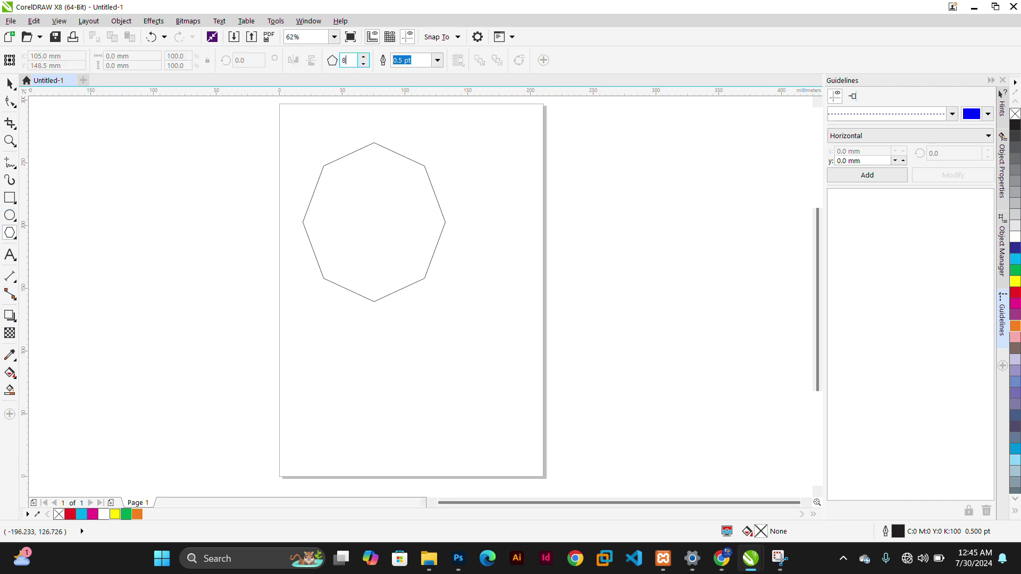
pyautogui.write('8')
pyautogui.moveTo(89, 164); pyautogui.dragTo(292, 362)
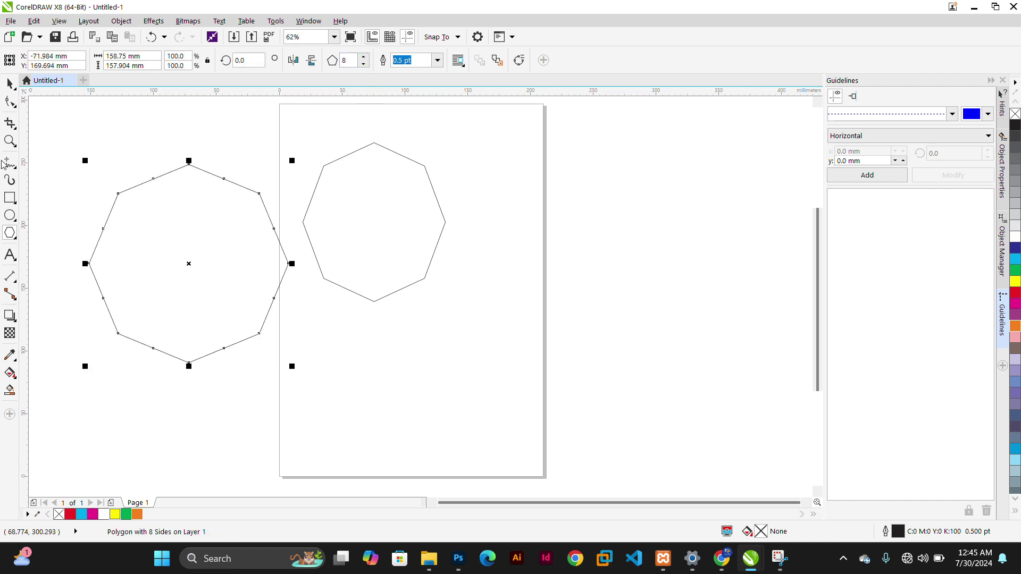
pyautogui.click(93, 137)
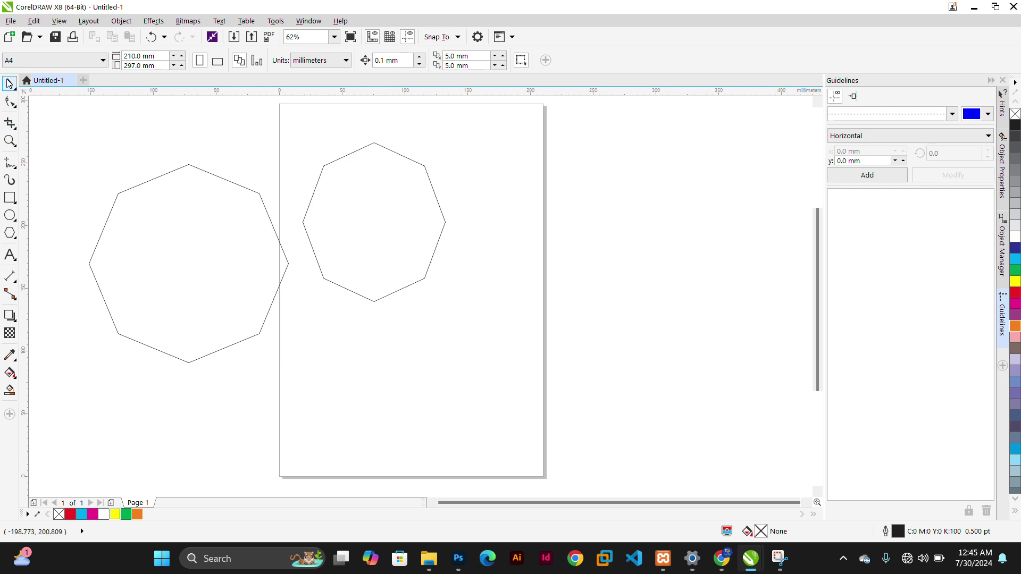
# Draw a six-sided polygon about 148 by 175 mm over the page's right edge and shift it slightly left and up
pyautogui.click(8, 234)
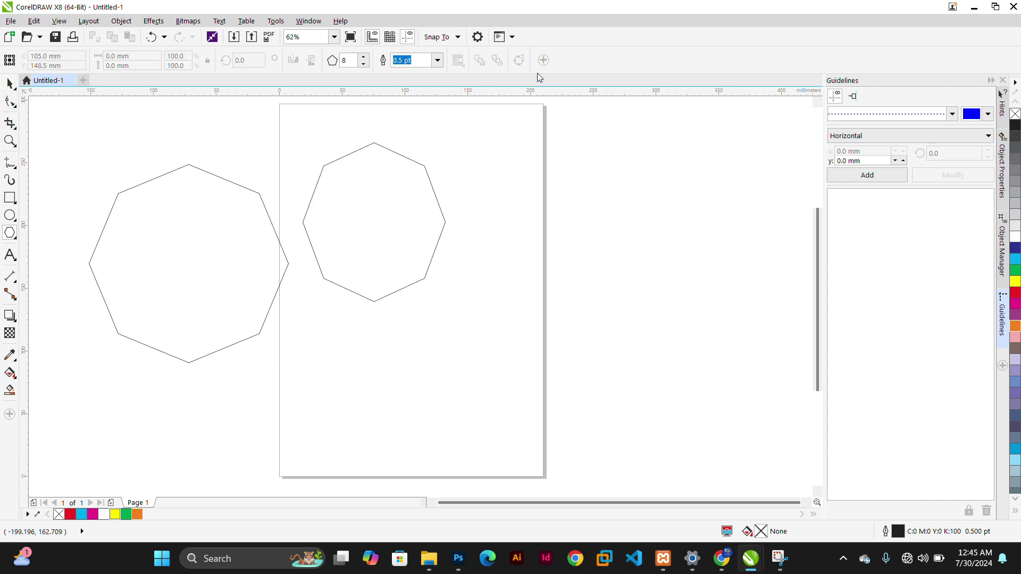
pyautogui.click(364, 56)
pyautogui.moveTo(513, 155); pyautogui.dragTo(725, 374)
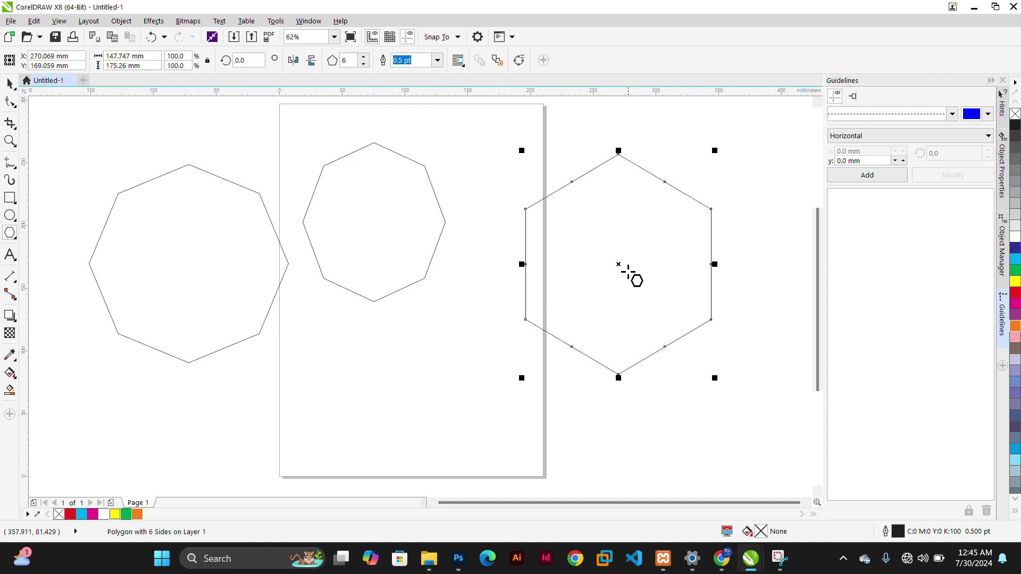
pyautogui.moveTo(617, 264); pyautogui.dragTo(570, 259)
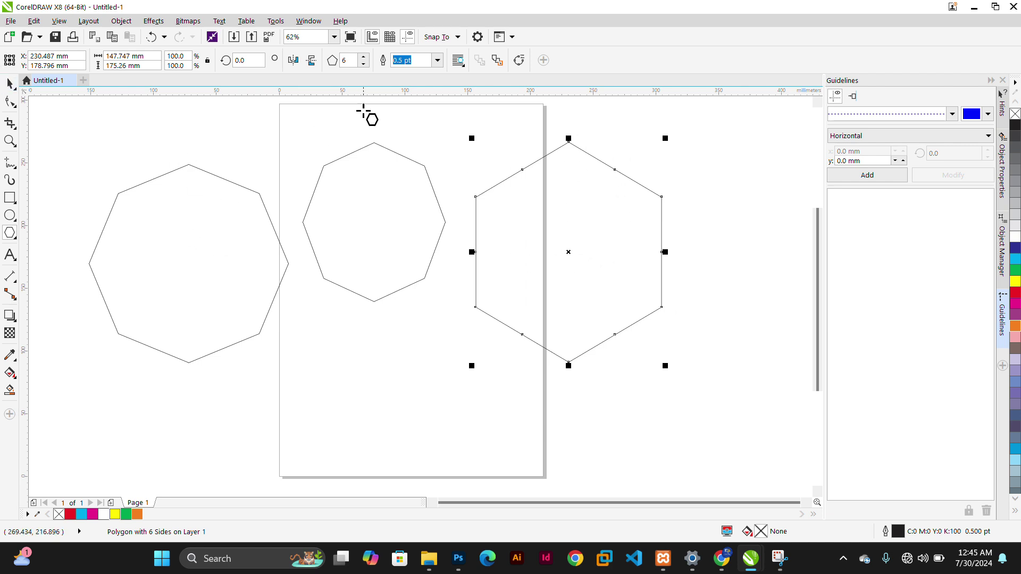
# Reduce the hexagon's number of sides to 3
pyautogui.click(363, 64)
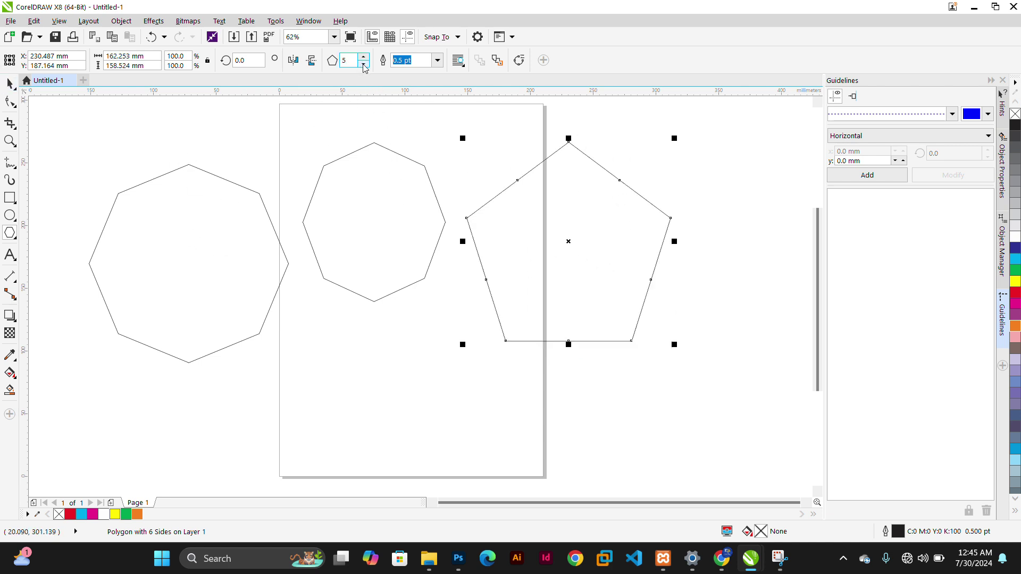
pyautogui.click(364, 64)
pyautogui.click(364, 64)
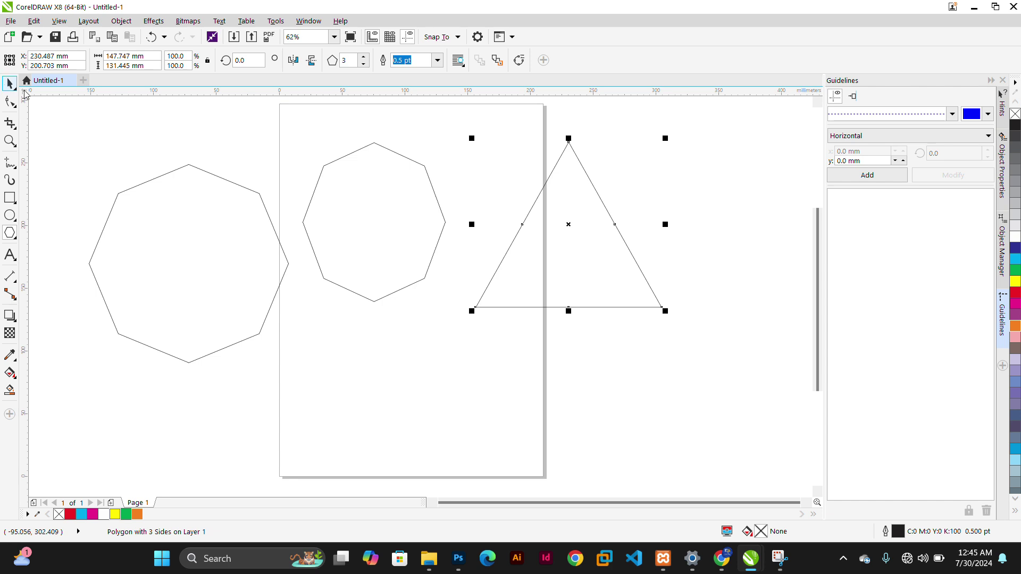
# Shorten the triangle to about 111 mm high and move it over the top of the large octagon left of the page
pyautogui.moveTo(569, 311); pyautogui.dragTo(578, 285)
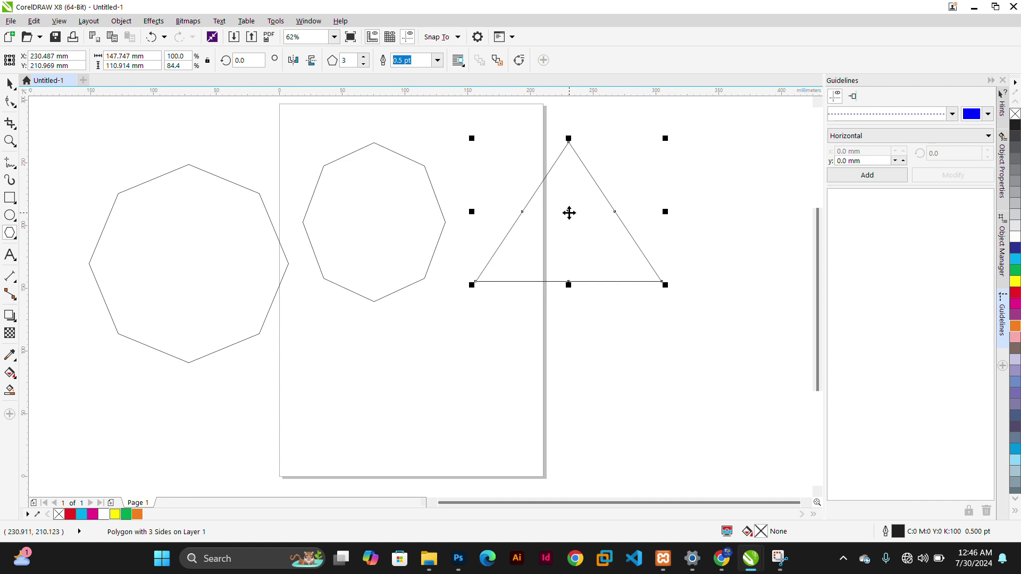
pyautogui.moveTo(569, 213); pyautogui.dragTo(147, 126)
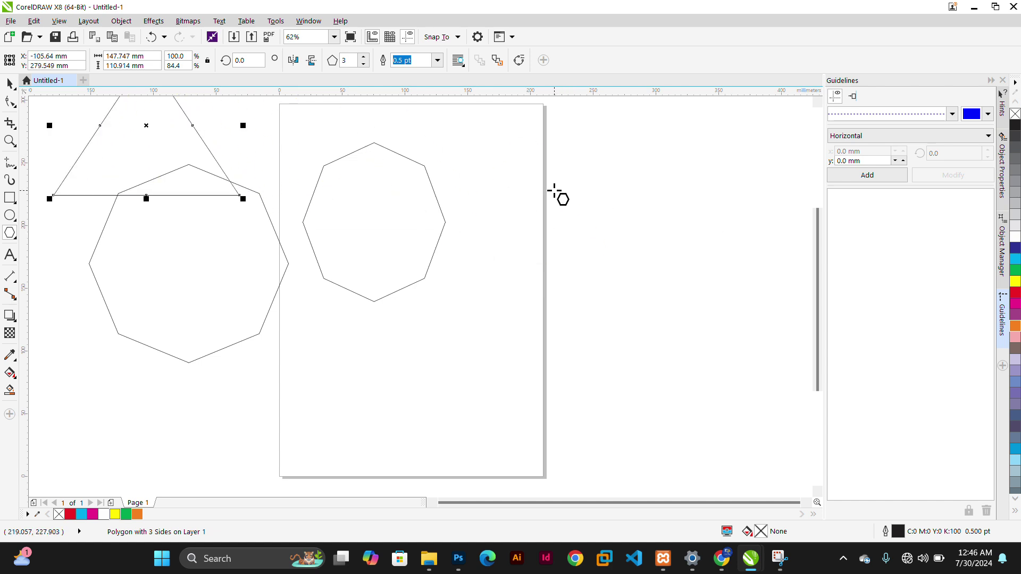
# Draw a hexagon about 124 by 144 mm just beyond the page's right edge and reduce it to 3 sides
pyautogui.moveTo(528, 167); pyautogui.dragTo(694, 340)
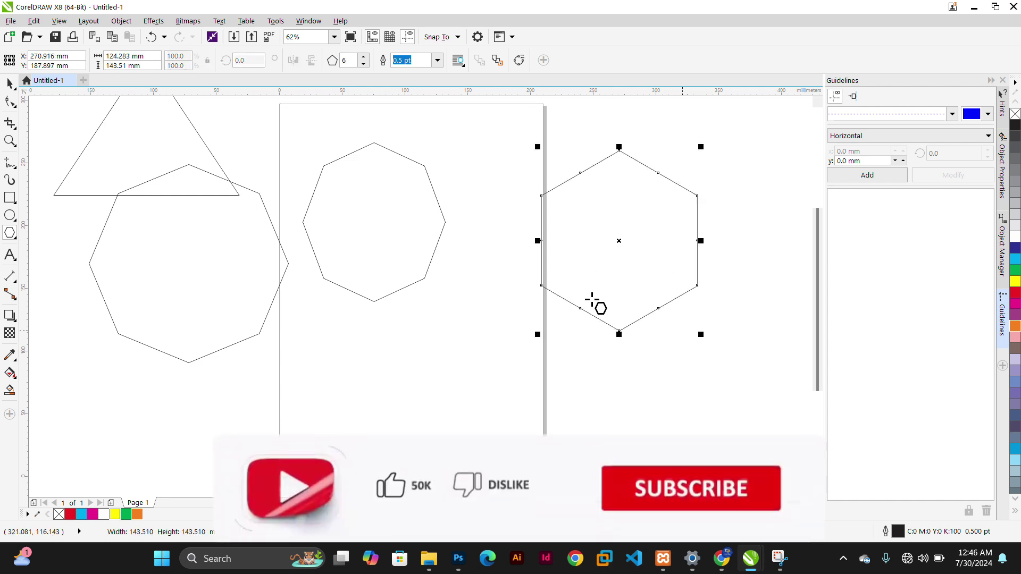
pyautogui.click(363, 62)
pyautogui.click(363, 63)
pyautogui.click(363, 63)
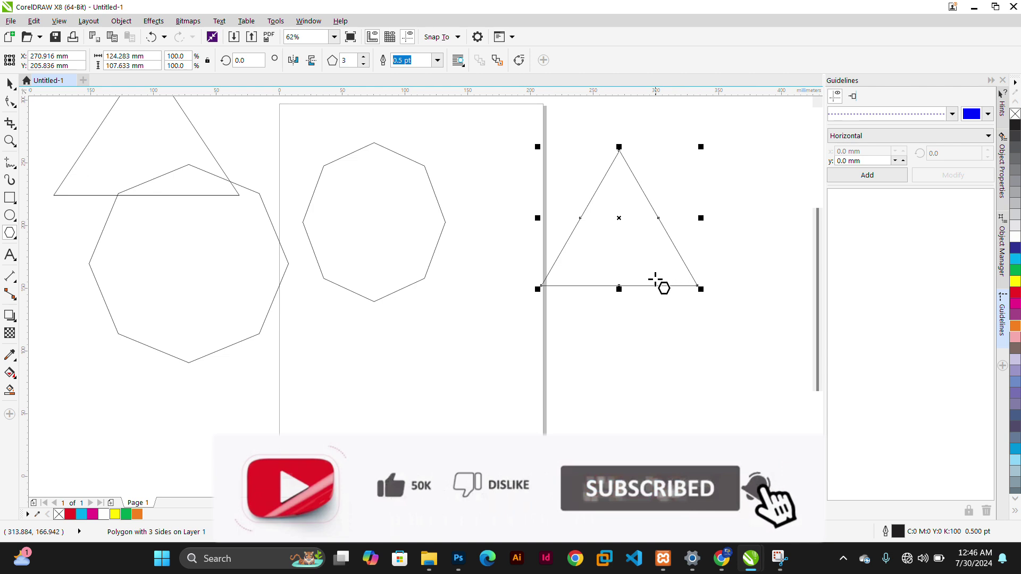
# Move the new triangle onto the upper-right part of the page, overlapping the octagon there
pyautogui.moveTo(600, 216); pyautogui.dragTo(485, 170)
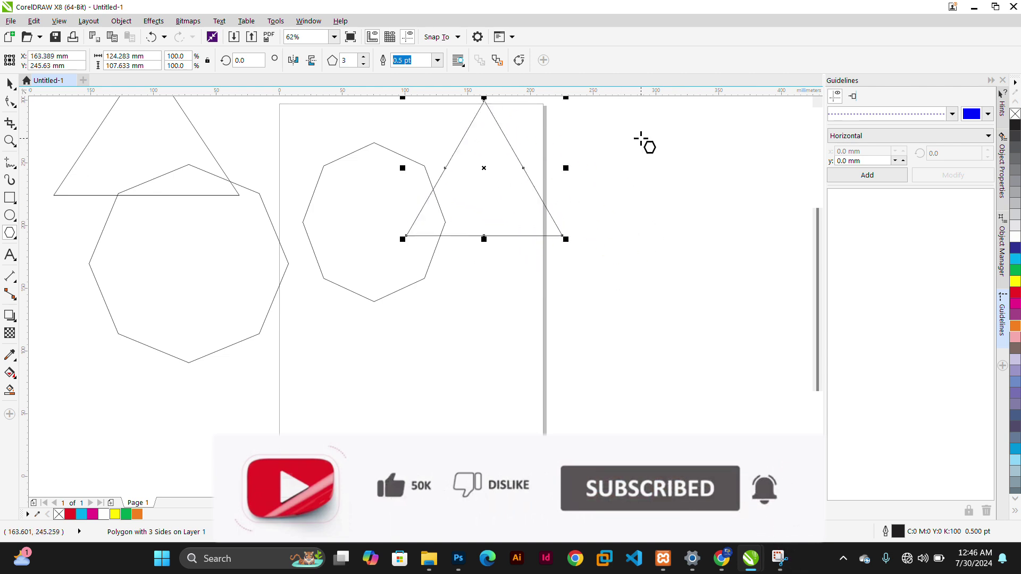
pyautogui.click(7, 84)
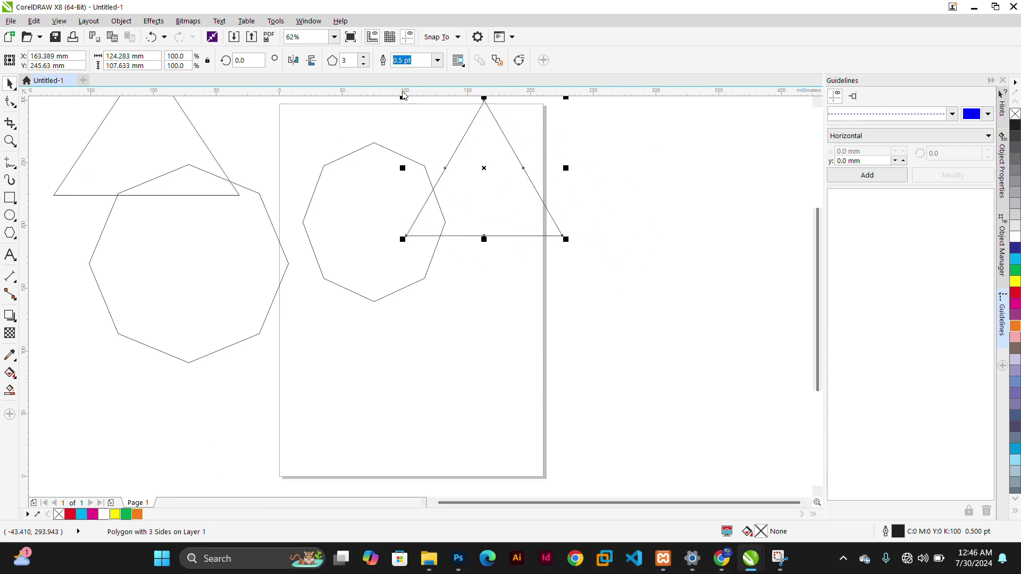
pyautogui.click(9, 233)
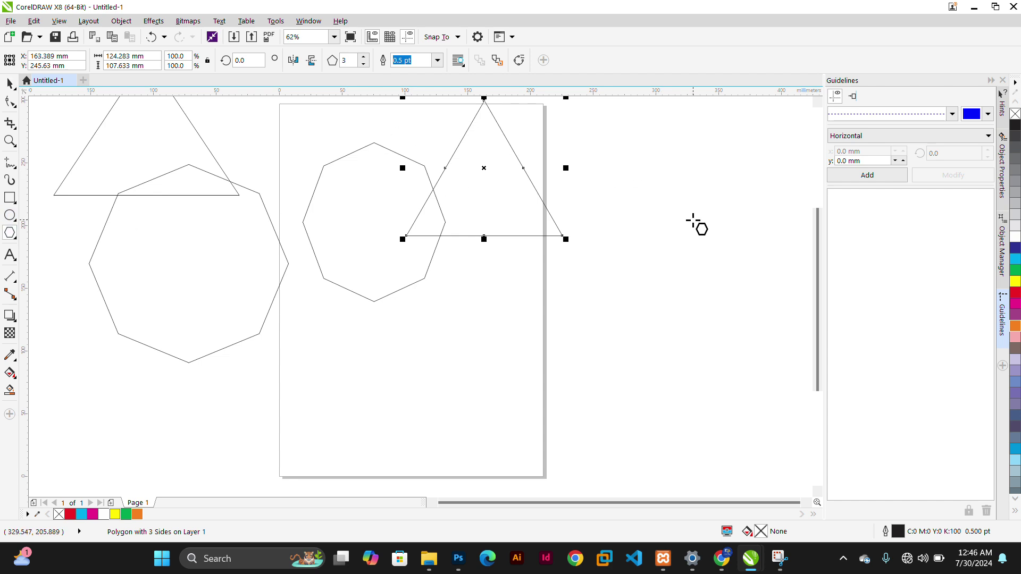
pyautogui.moveTo(674, 154); pyautogui.dragTo(788, 291)
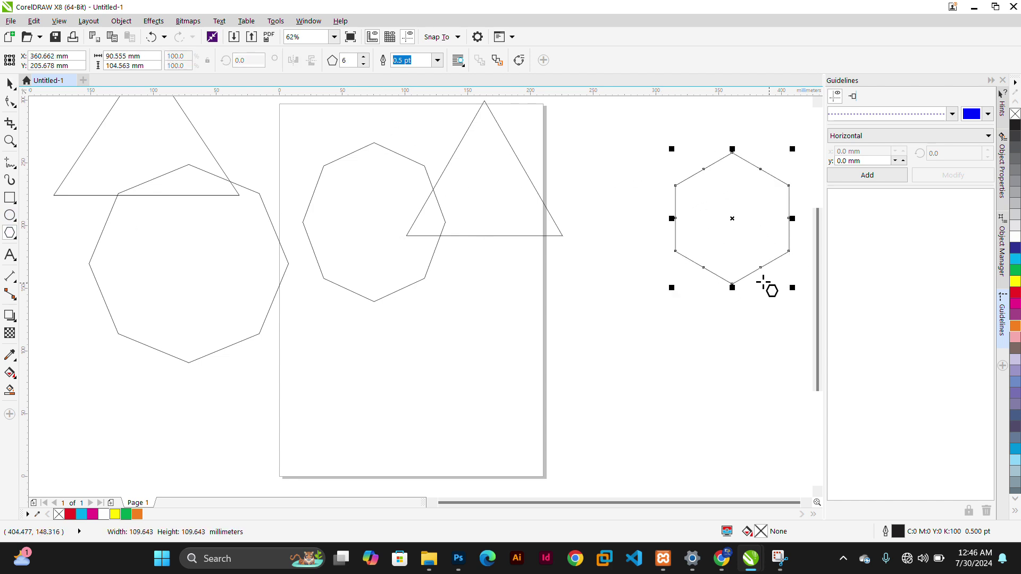
pyautogui.press('Delete')
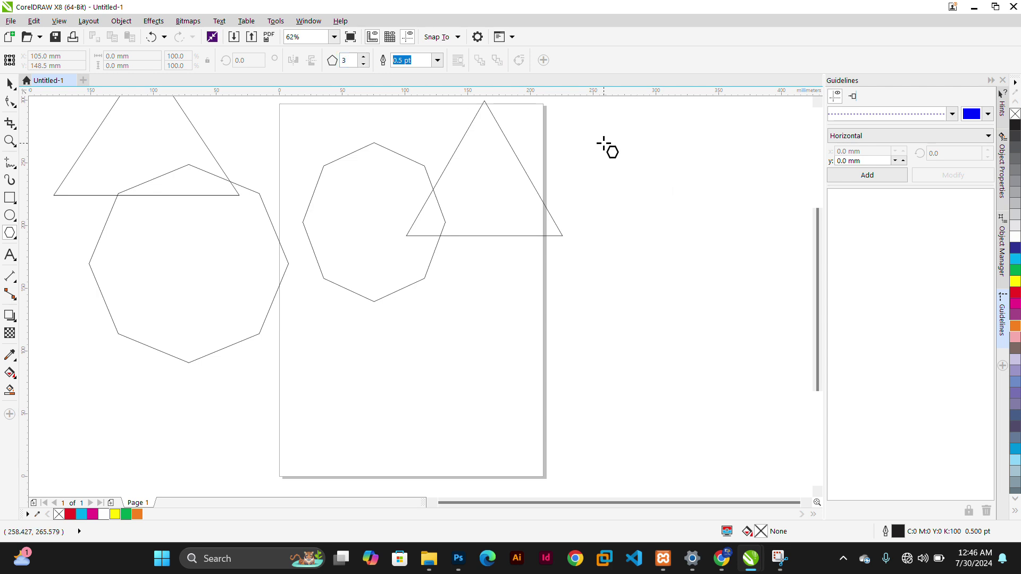
# Draw a triangle about 148 by 128 mm to the right of the page, shift it slightly left, and deselect it
pyautogui.moveTo(594, 124); pyautogui.dragTo(756, 340)
pyautogui.moveTo(699, 205); pyautogui.dragTo(656, 204)
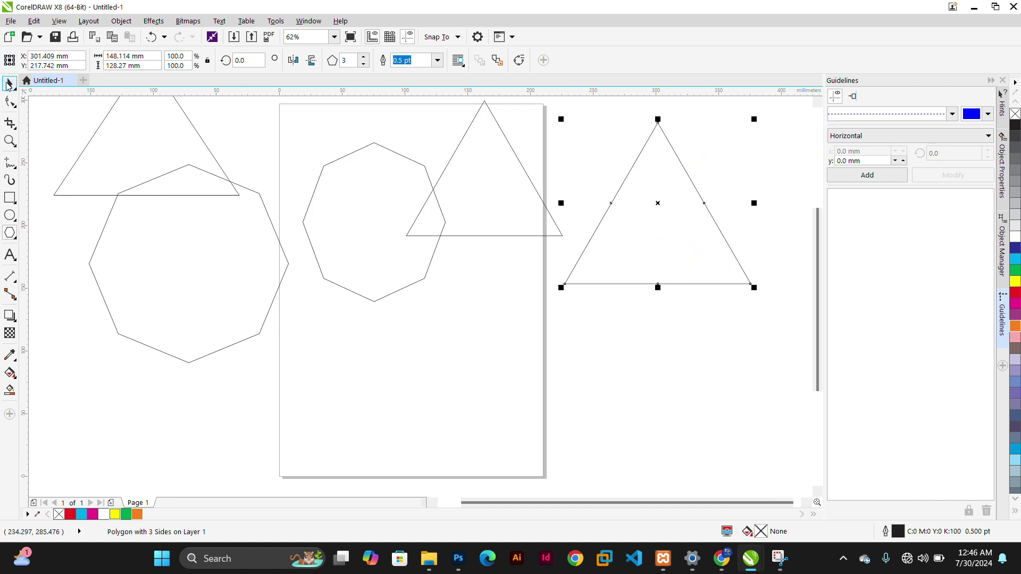
pyautogui.click(8, 85)
pyautogui.click(672, 371)
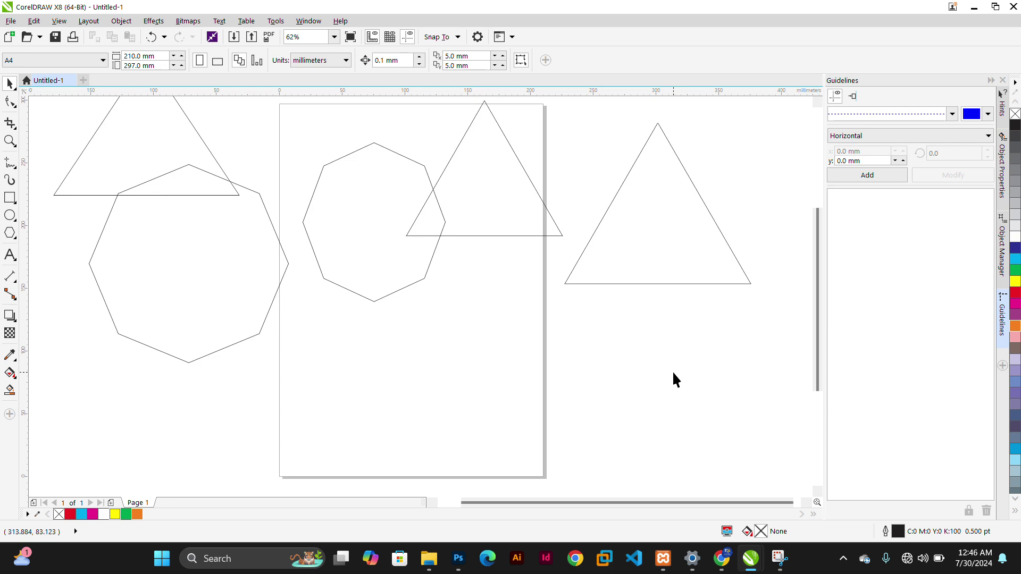
# Switch from the Polygon tool to the Star tool
pyautogui.click(16, 242)
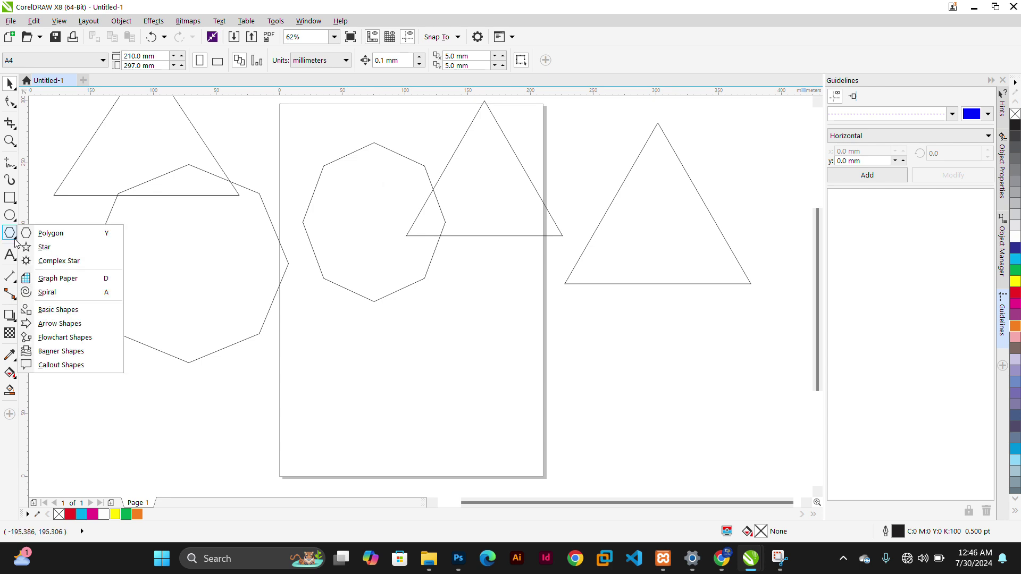
pyautogui.click(59, 254)
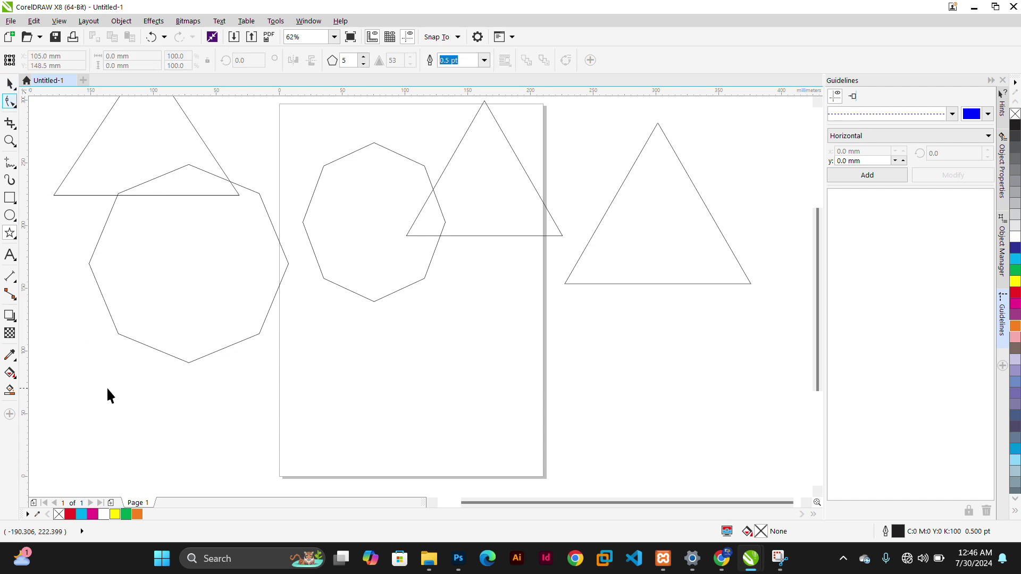
pyautogui.moveTo(107, 388); pyautogui.dragTo(649, 209)
# Delete all the drawn triangles and octagons one by one to clear the page and its surroundings
pyautogui.press('space')
pyautogui.click(467, 194)
pyautogui.press('Delete')
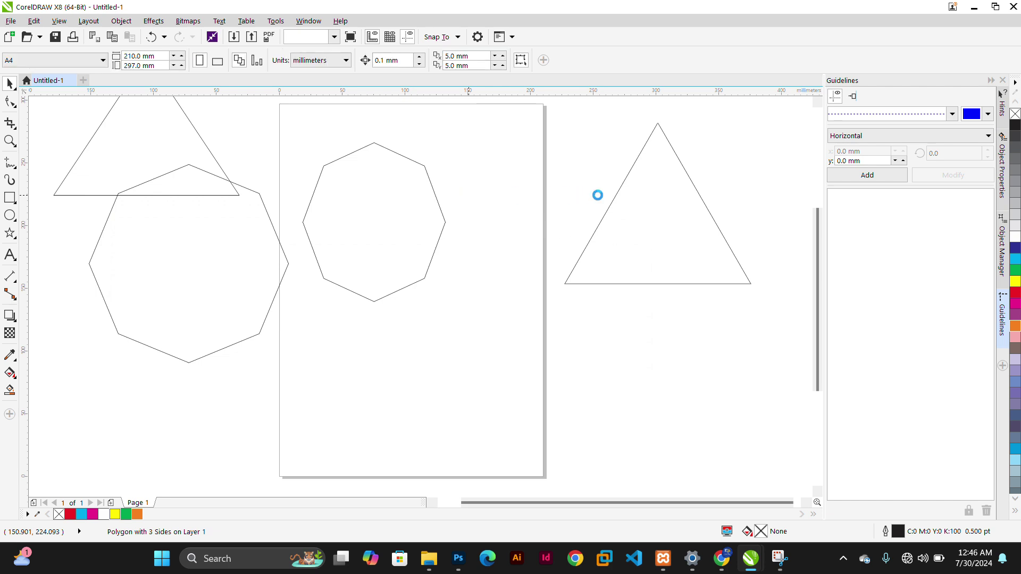
pyautogui.click(617, 195)
pyautogui.press('Delete')
pyautogui.click(302, 224)
pyautogui.press('Delete')
pyautogui.click(149, 183)
pyautogui.press('Delete')
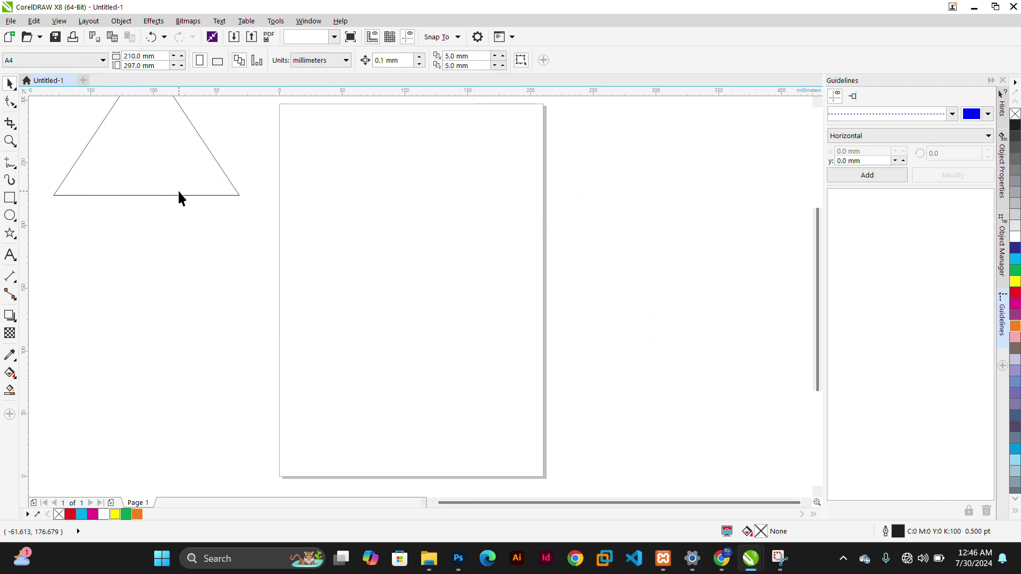
pyautogui.click(179, 195)
pyautogui.press('Delete')
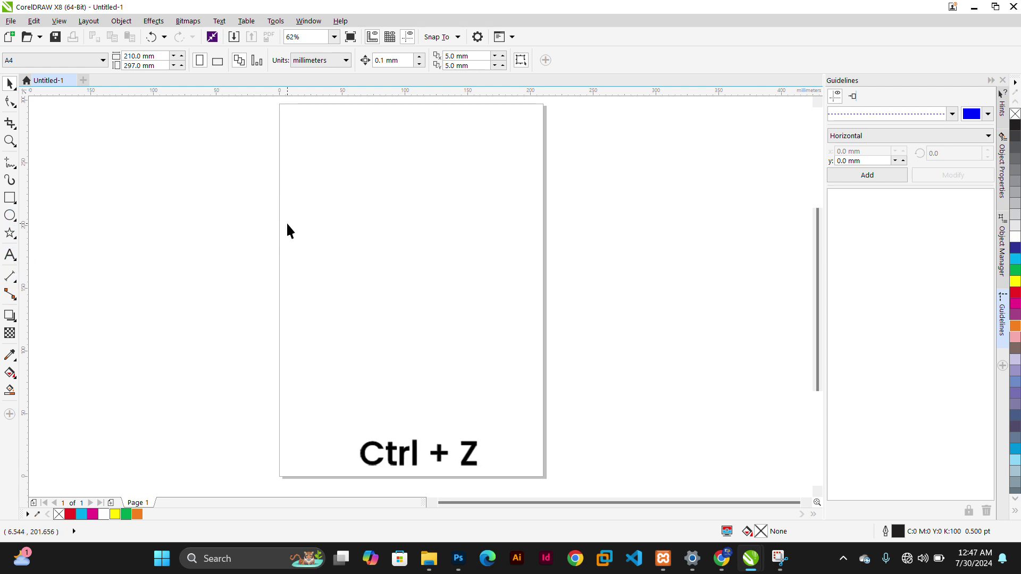
# Undo the last shape deletions one after another
pyautogui.hotkey('ctrl', 'z')
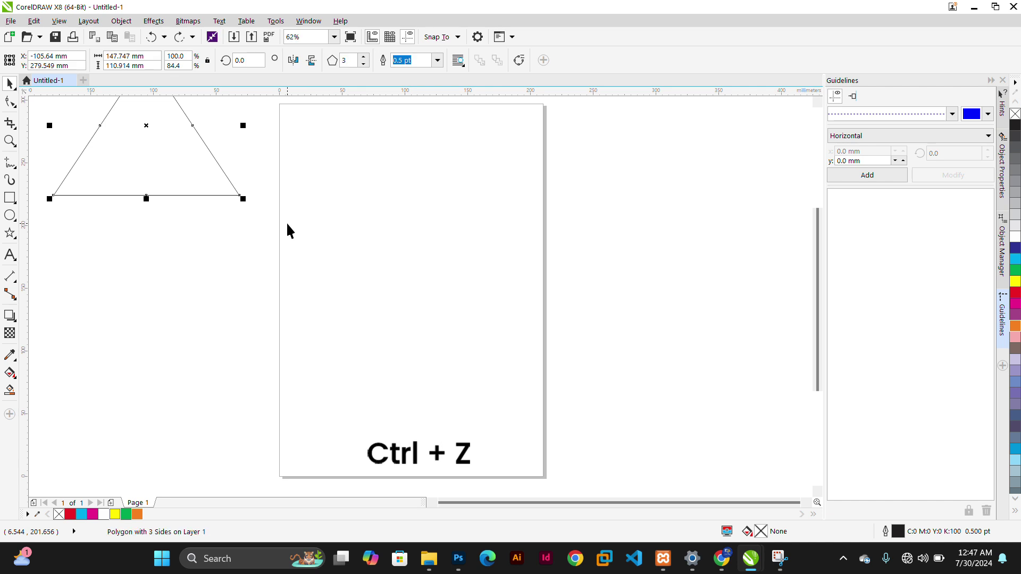
pyautogui.hotkey('ctrl', 'z')
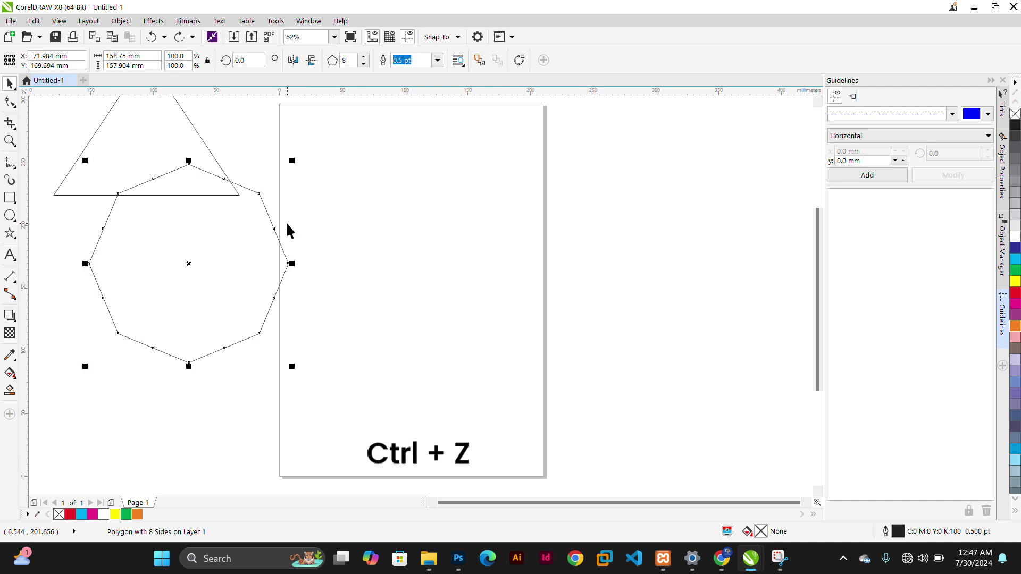
pyautogui.hotkey('ctrl', 'z')
pyautogui.hotkey('ctrl', 'z')
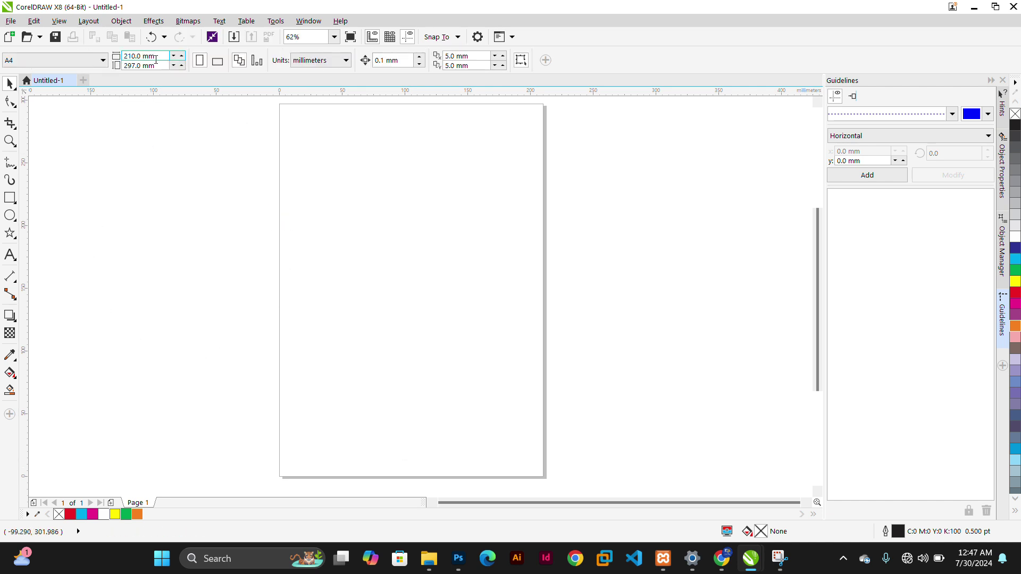